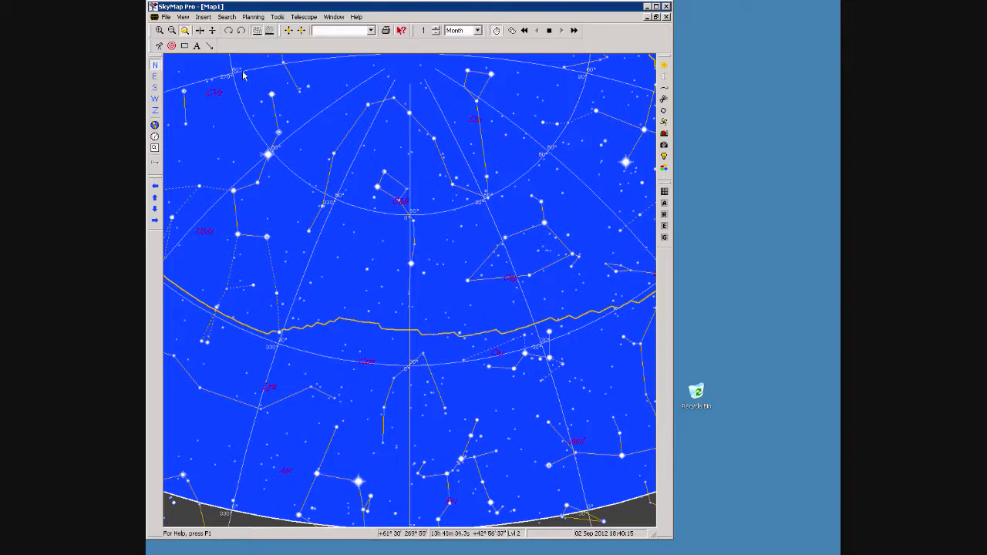
Check the telescope configuration, confirming POTH Hub is the selected ASCOM driver.
left_click(305, 17)
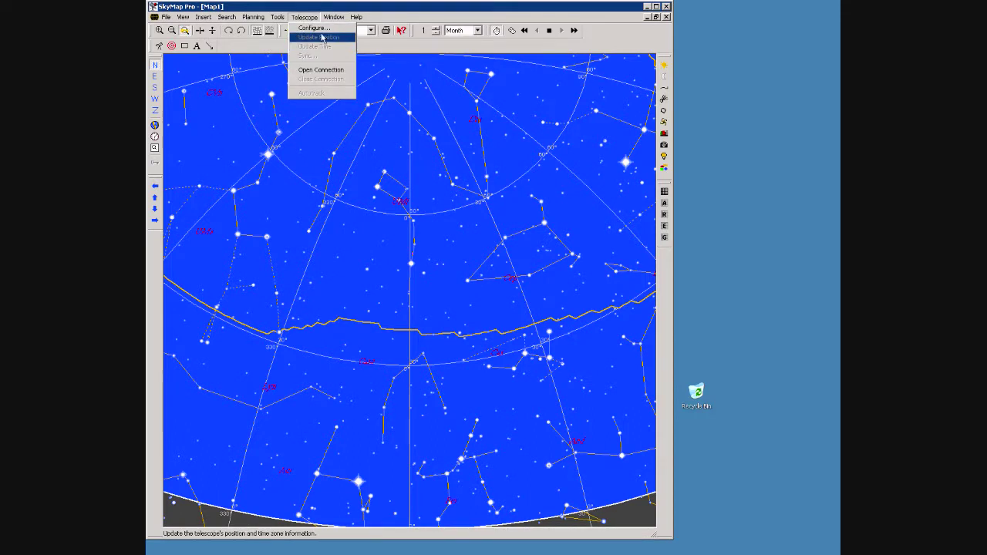
left_click(313, 28)
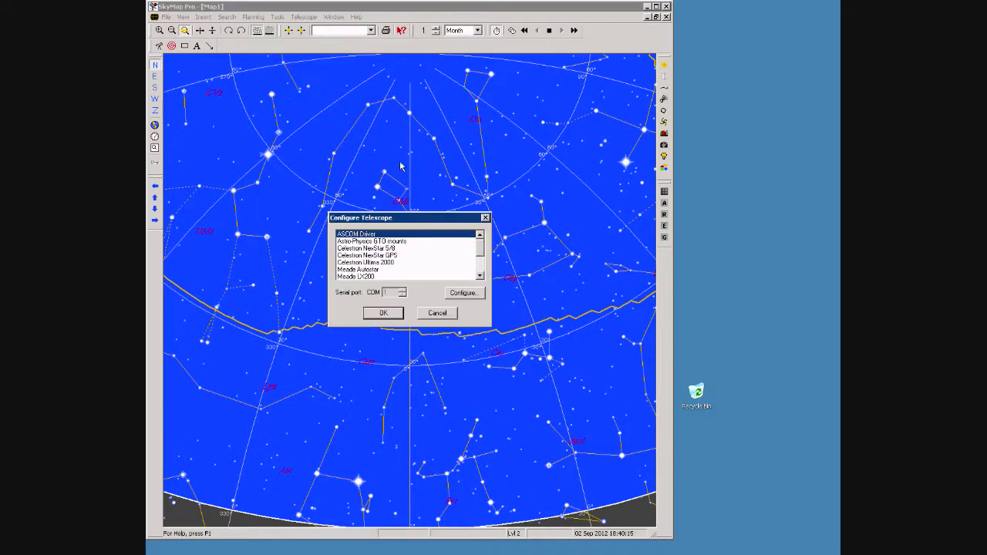
left_click(472, 294)
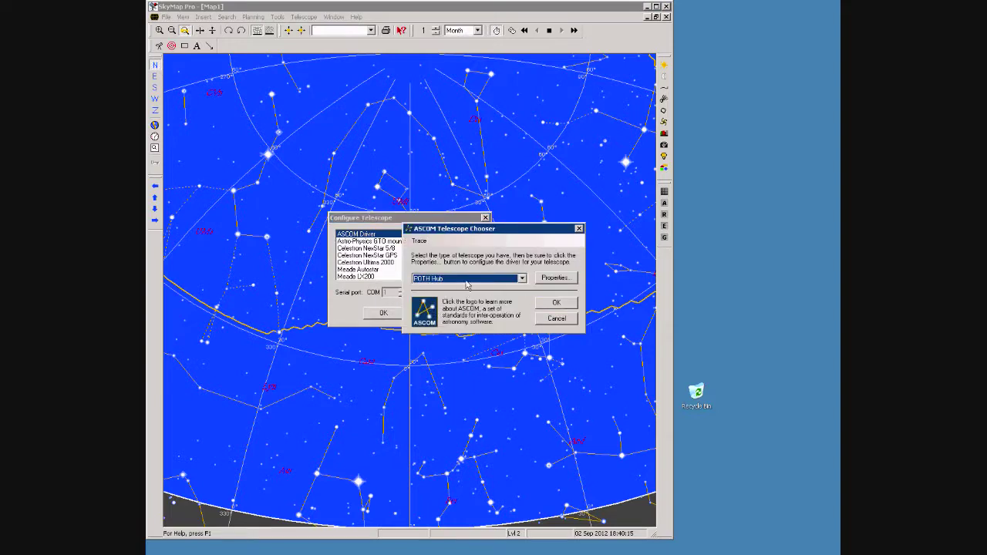
left_click(469, 280)
left_click(469, 280)
Confirm the POTH hub uses Homemade Telescope Mount, then close all setup dialogs unchanged.
left_click(555, 280)
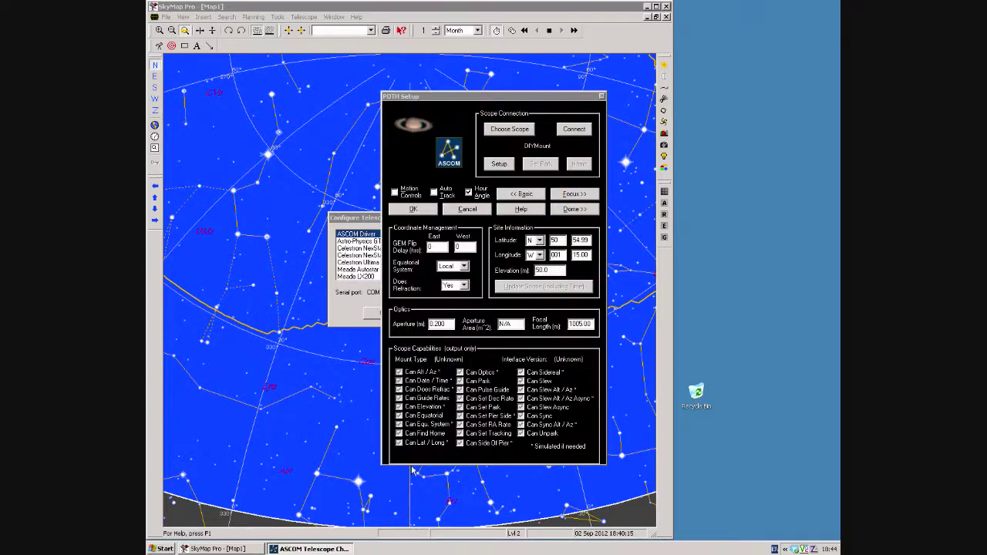
left_click(523, 130)
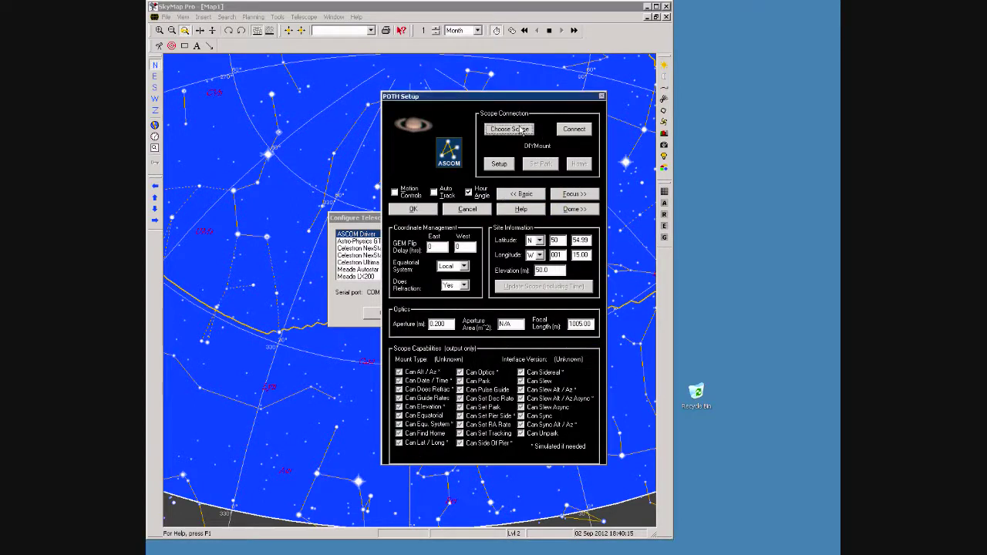
left_click(498, 281)
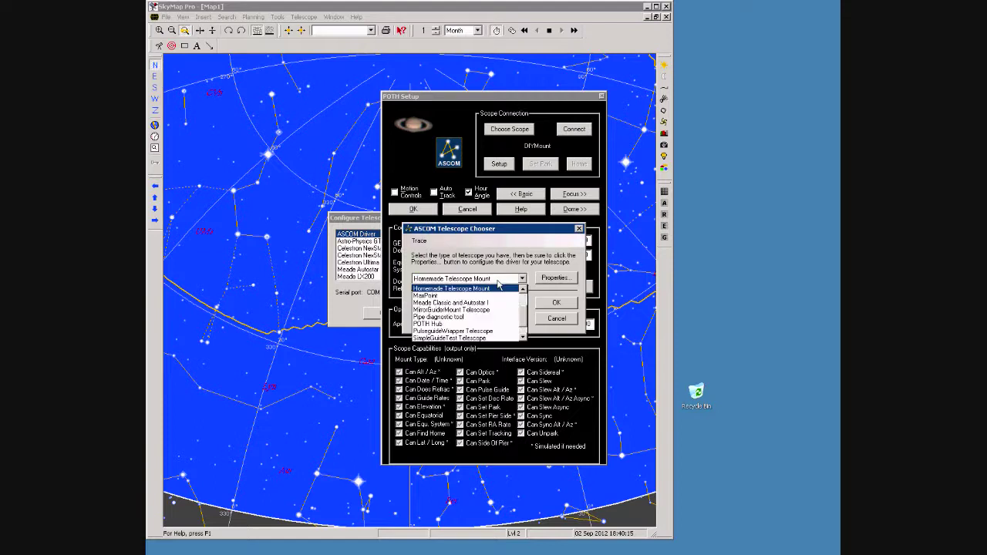
left_click(497, 282)
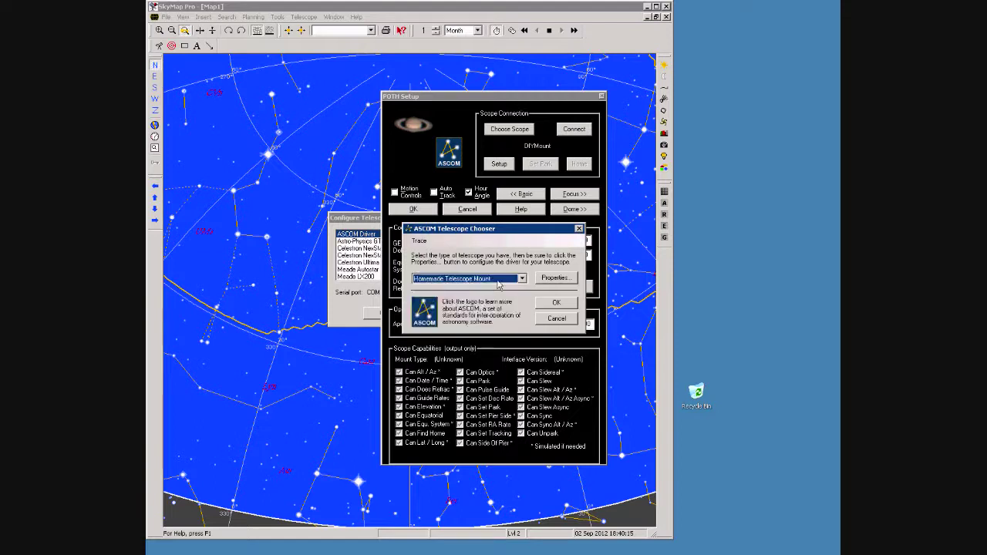
left_click(557, 319)
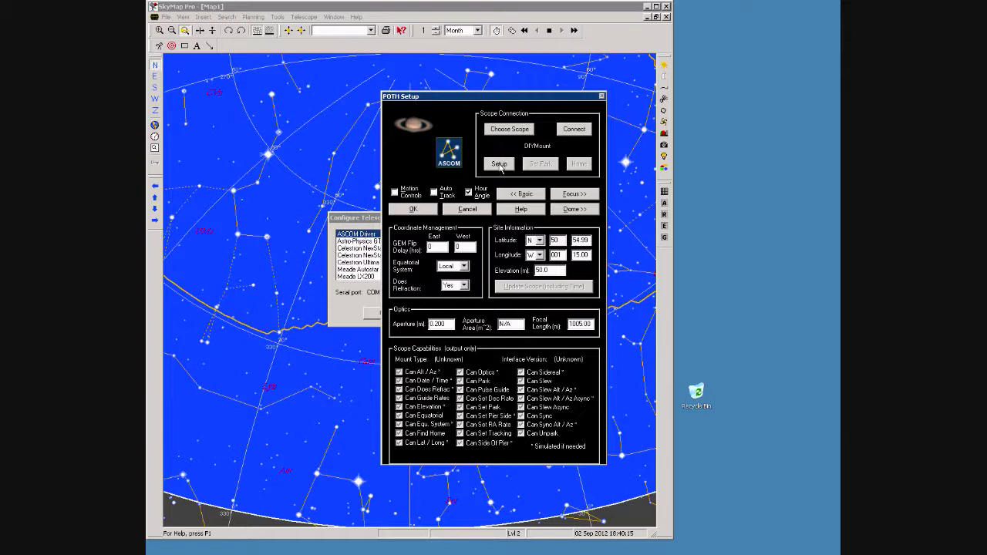
left_click(467, 210)
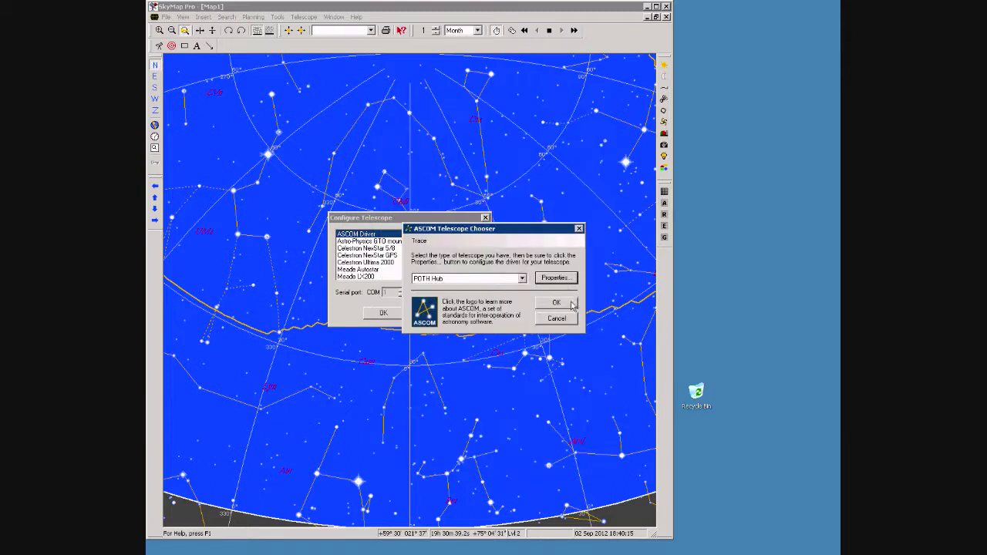
left_click(559, 323)
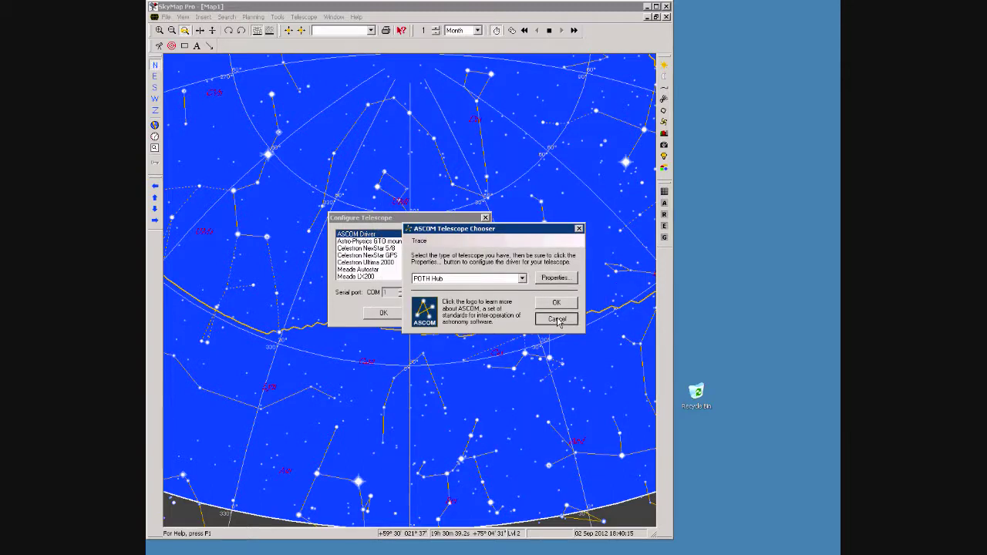
left_click(445, 317)
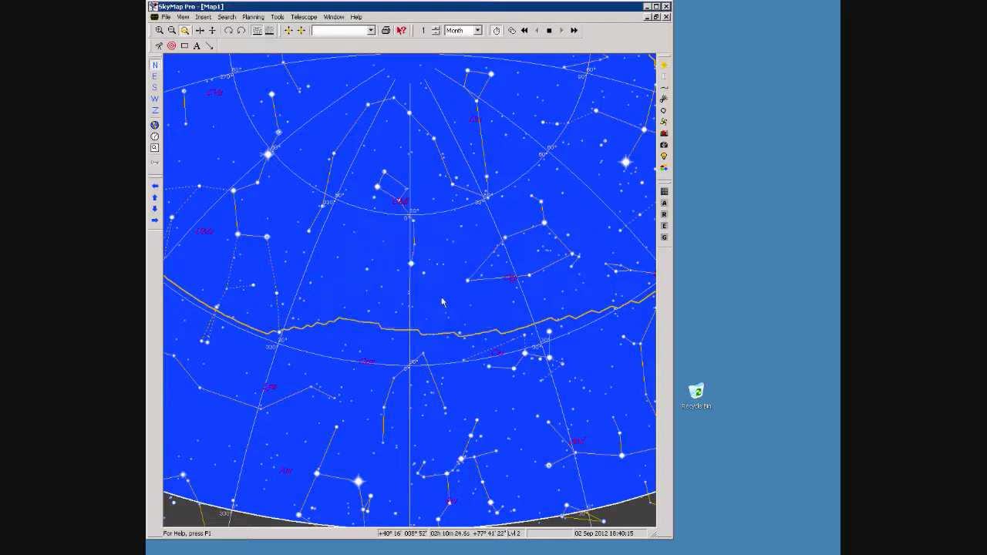
Connect to the telescope, accept the computer-control warning, and show the POTH handset and mount driver.
left_click(304, 17)
left_click(314, 70)
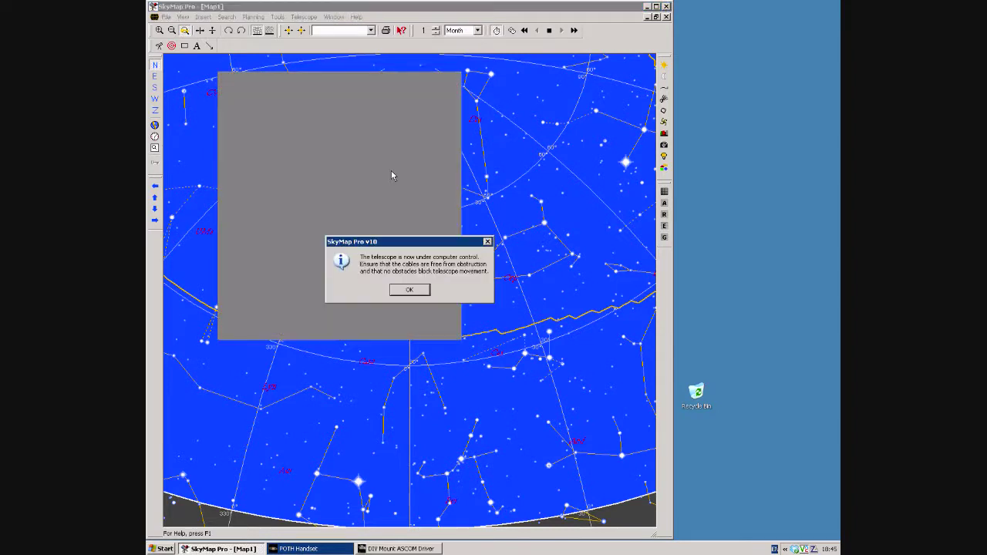
left_click(409, 291)
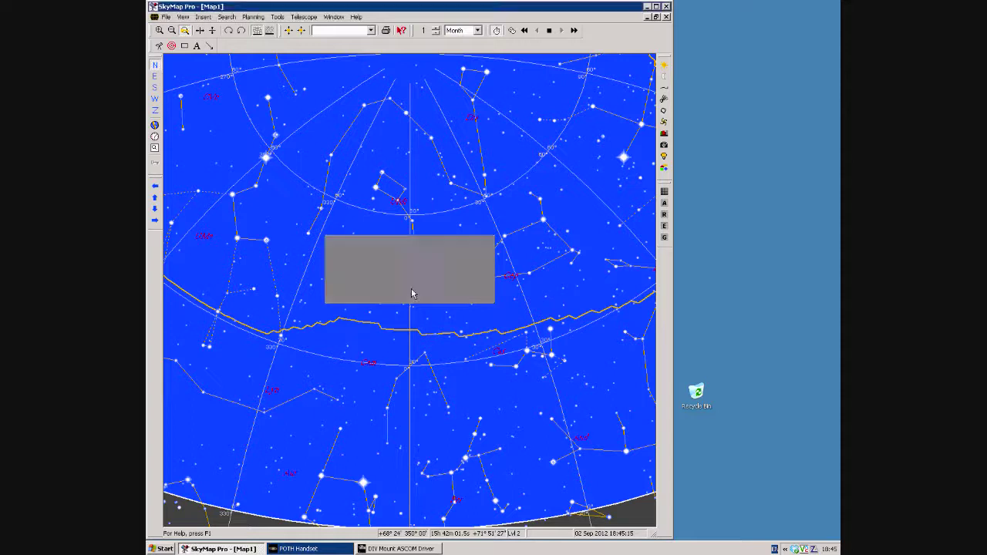
left_click(328, 550)
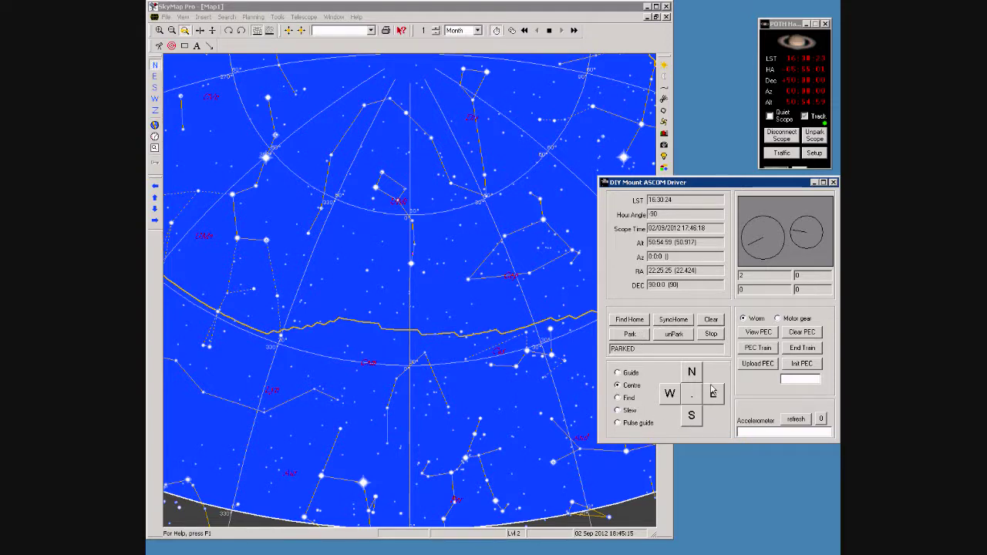
Bring the SkyMap Pro star chart in front of the mount driver window.
left_click(513, 270)
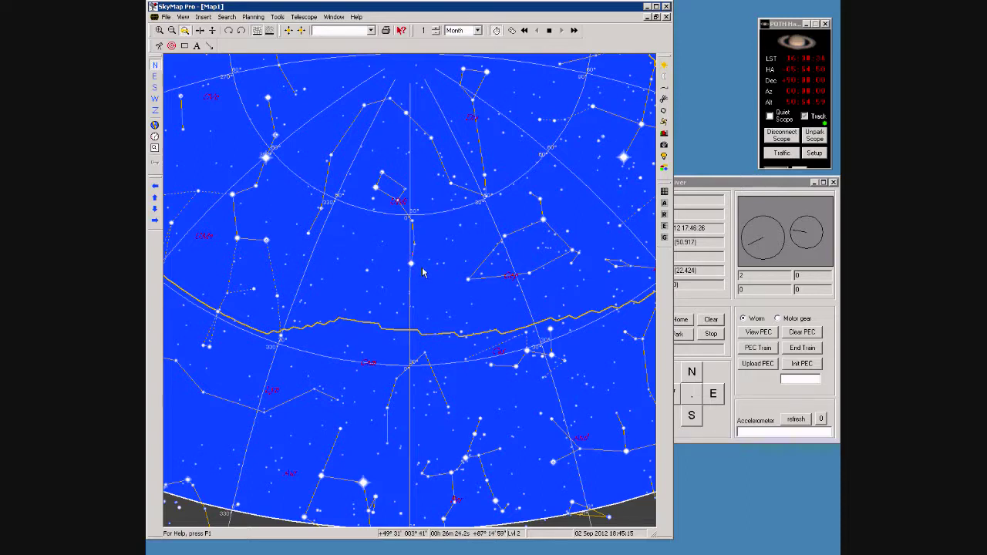
Unpark the homemade mount in its driver window so it tracks, then return to the chart.
mouse_move(422, 268)
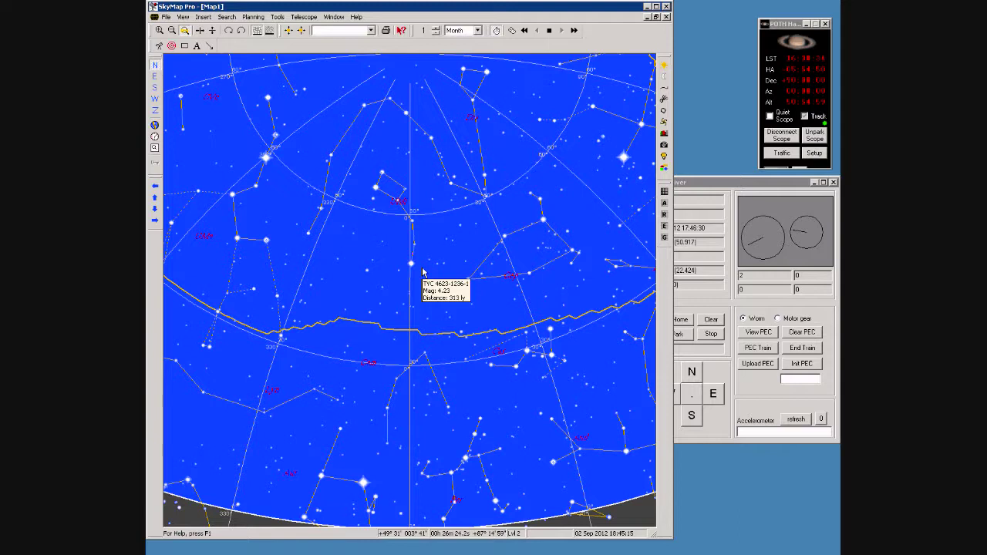
left_click(698, 348)
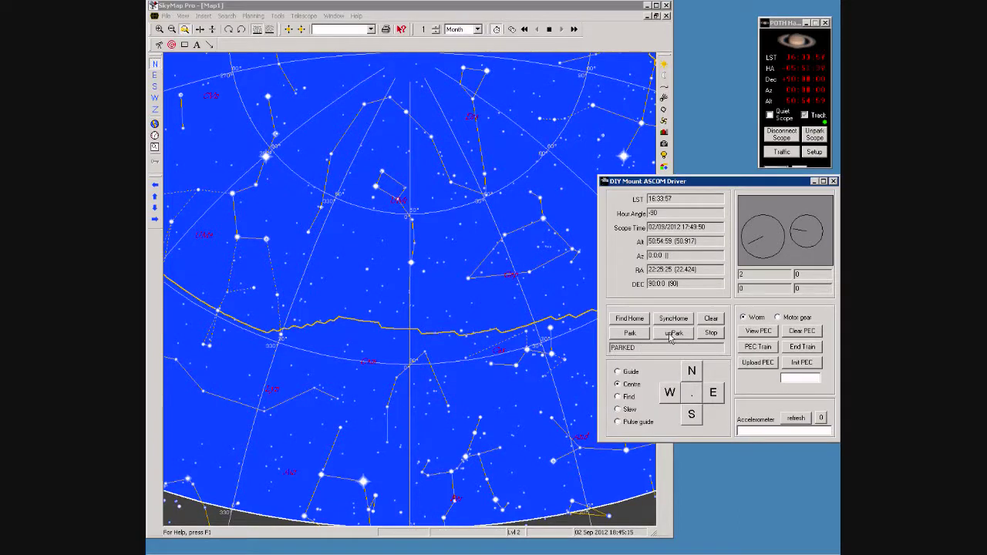
left_click(672, 337)
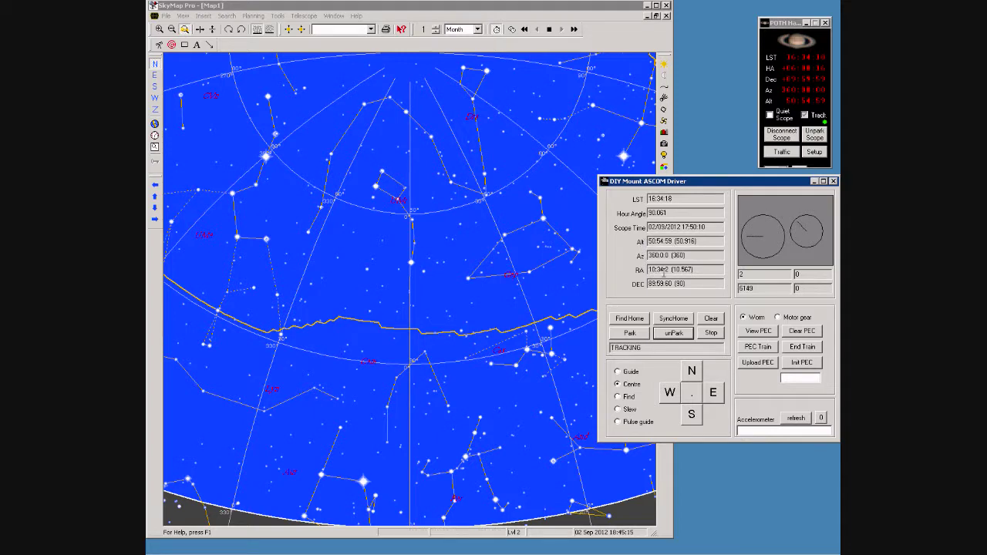
left_click(432, 247)
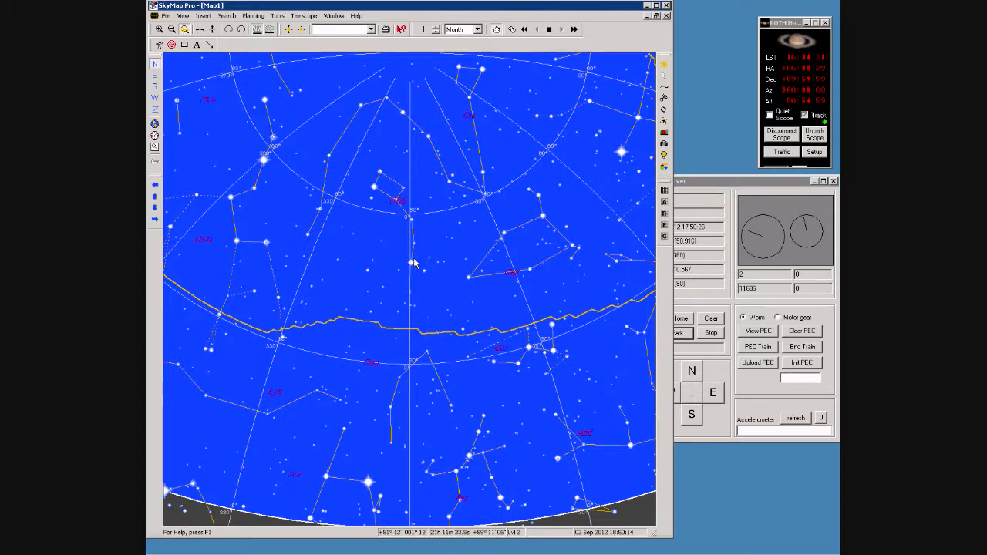
Slew the mount to alpha Cep from the chart and set the driver's rate to Find.
right_click(544, 220)
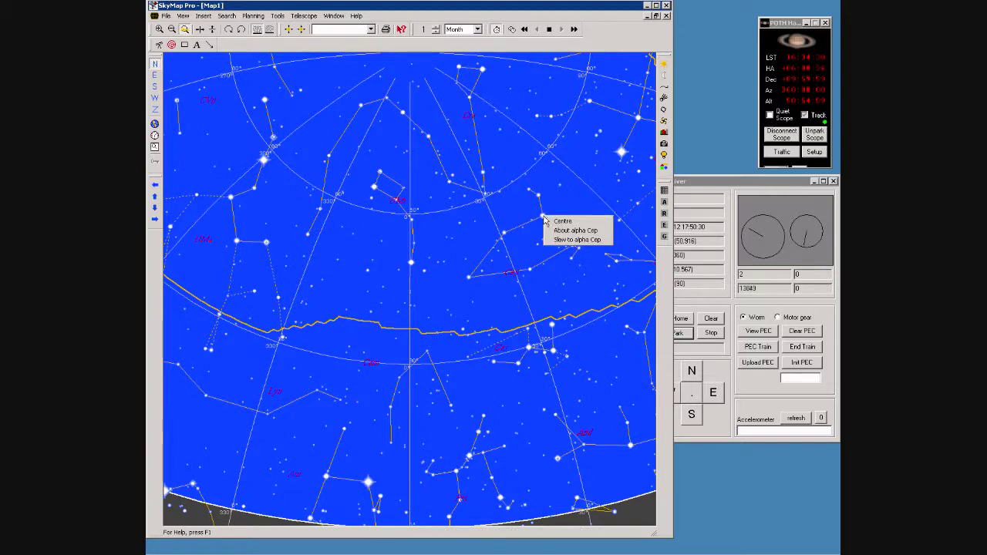
left_click(565, 240)
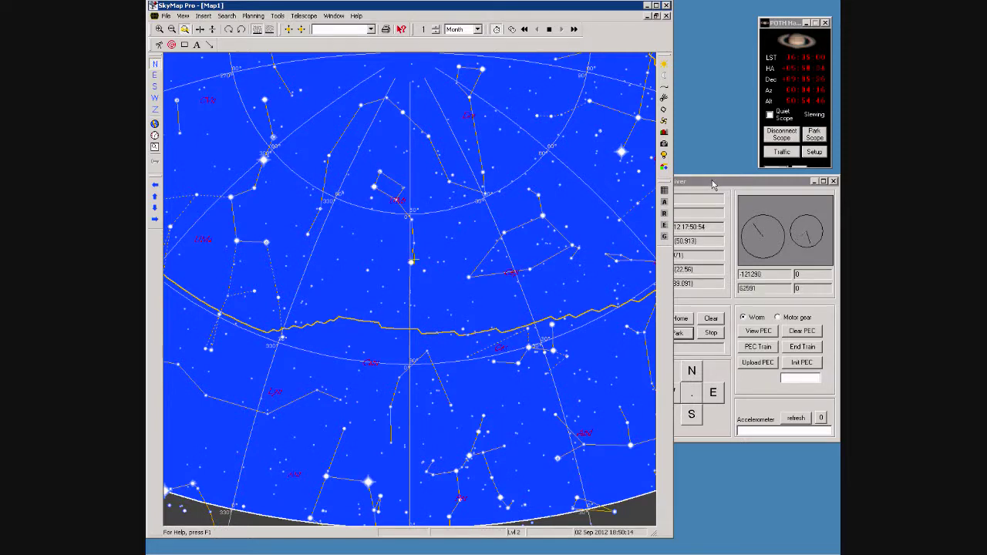
left_click(713, 185)
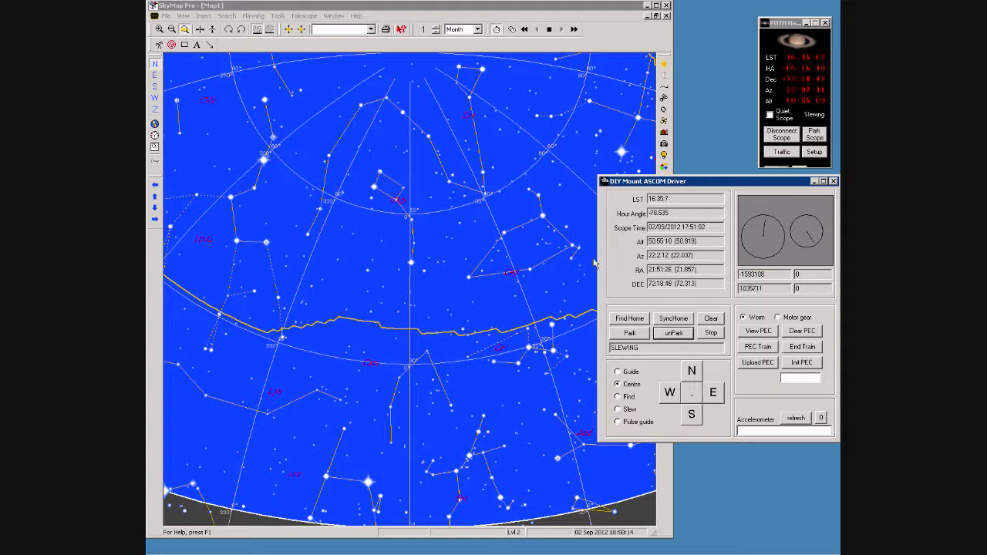
left_click(528, 252)
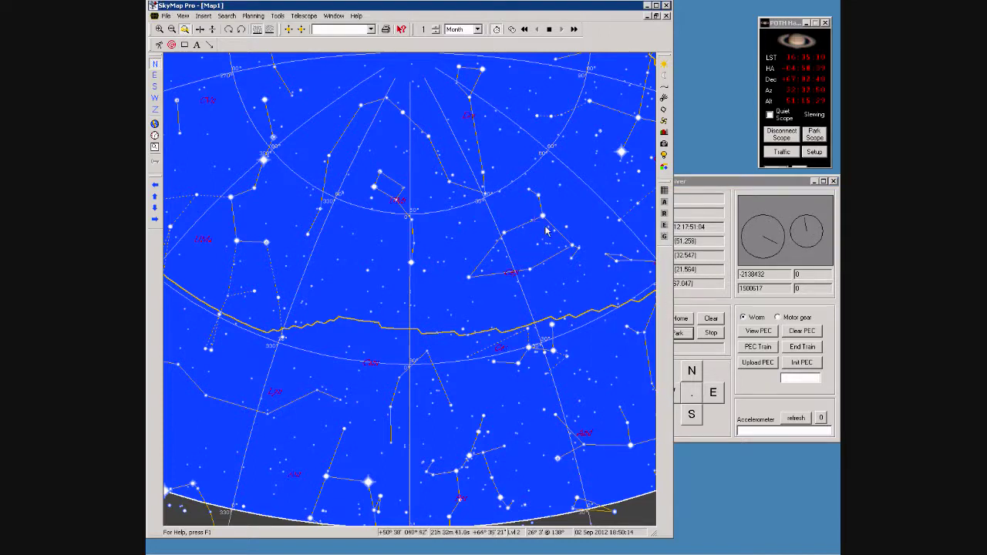
left_click(726, 179)
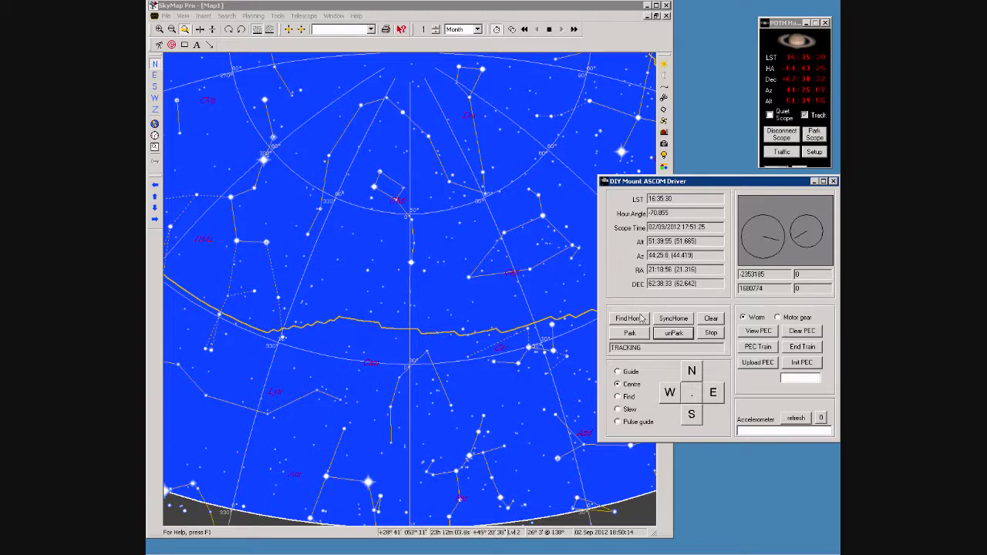
left_click(618, 397)
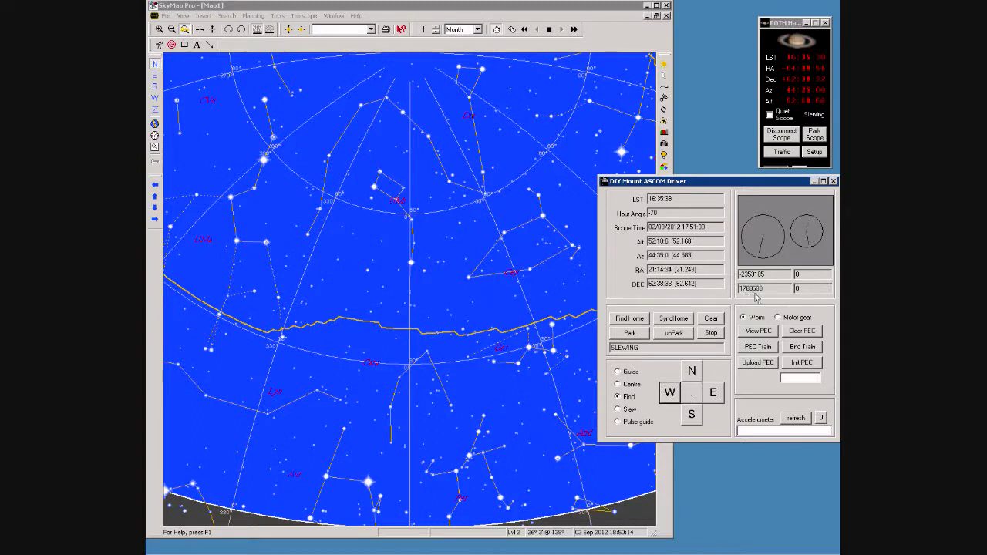
Stop the slew so the mount tracks, nudge it north, and bring the chart forward.
left_click(692, 392)
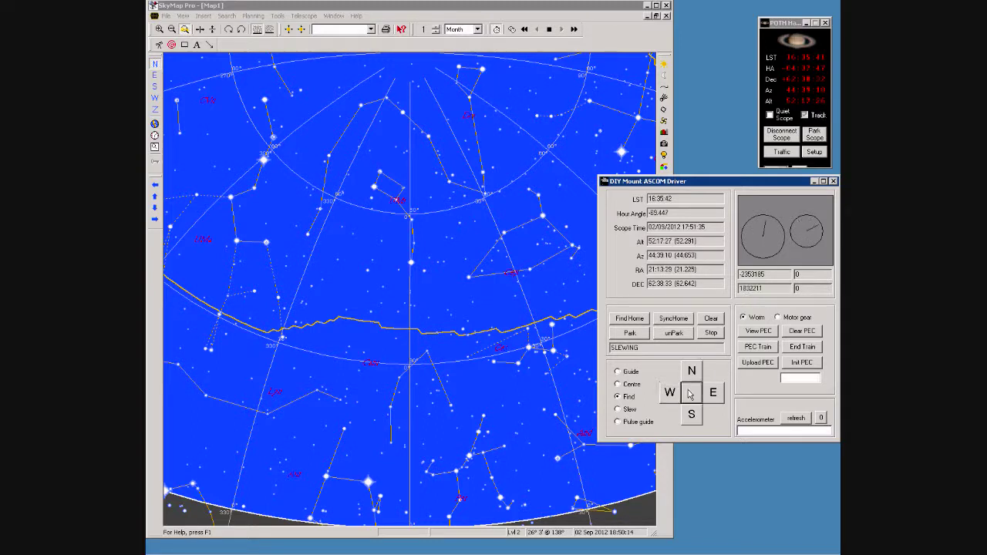
left_click(694, 373)
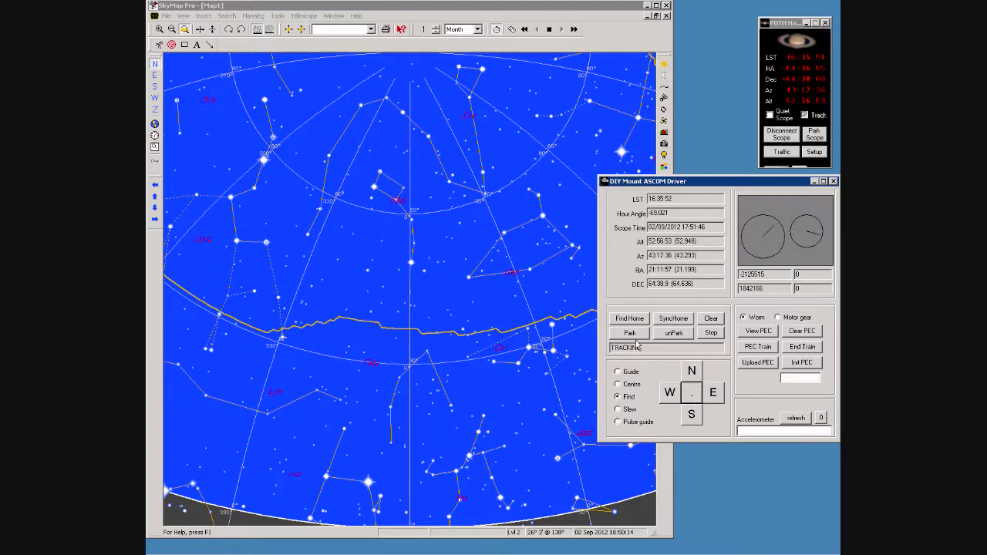
left_click(550, 239)
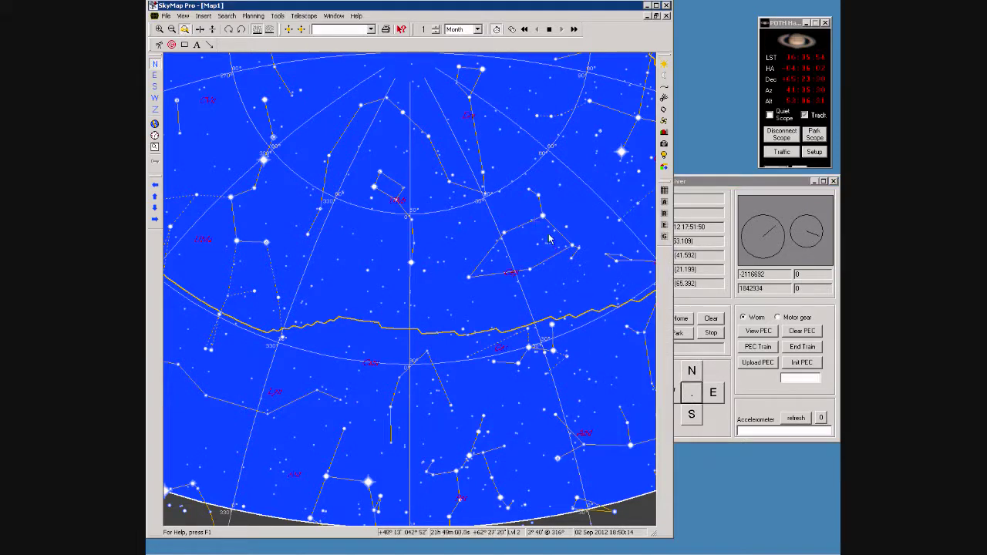
Slew the telescope to alpha Cyg (Deneb) and bring the mount driver readouts into view.
right_click(623, 157)
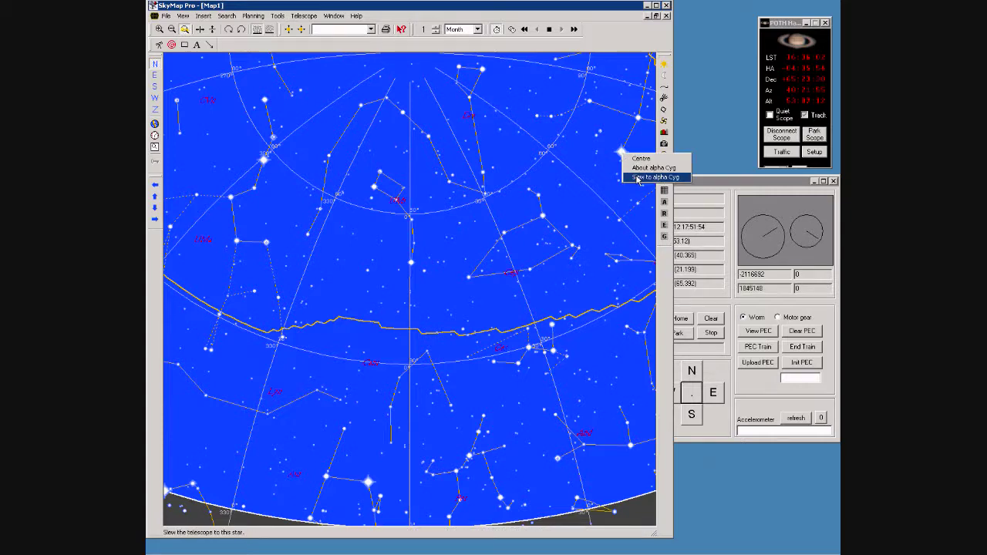
left_click(640, 177)
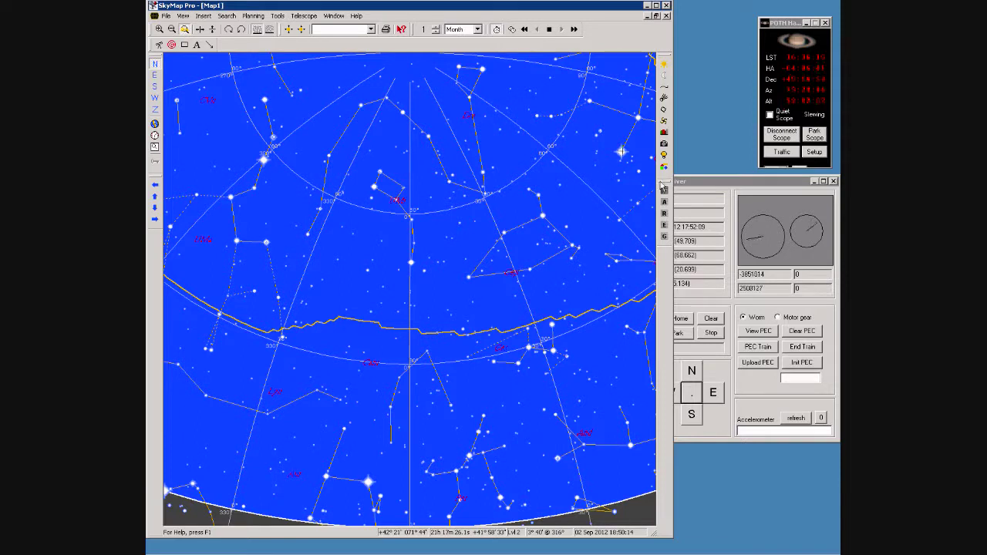
left_click(676, 182)
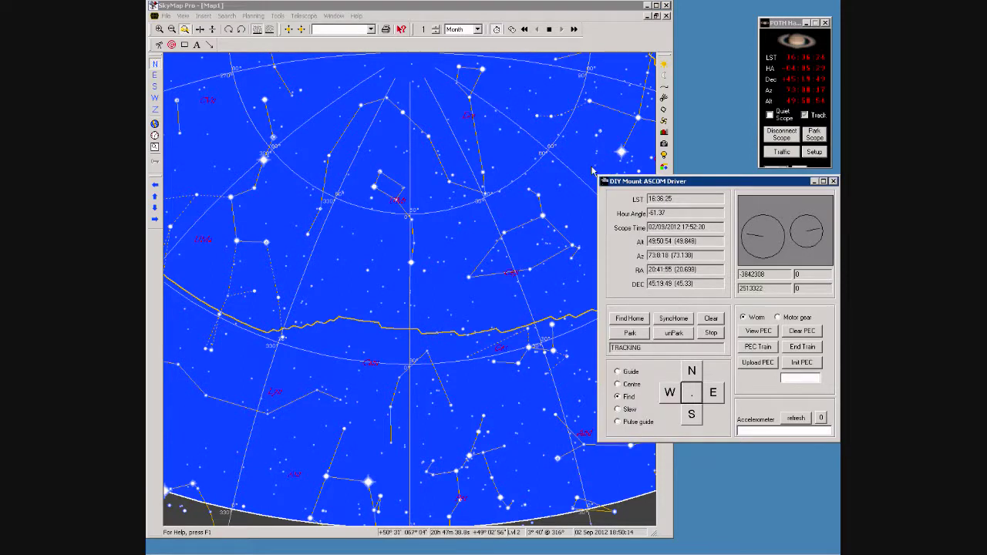
Nudge the mount west of Deneb, stop it so it tracks, and return to the chart.
left_click(592, 170)
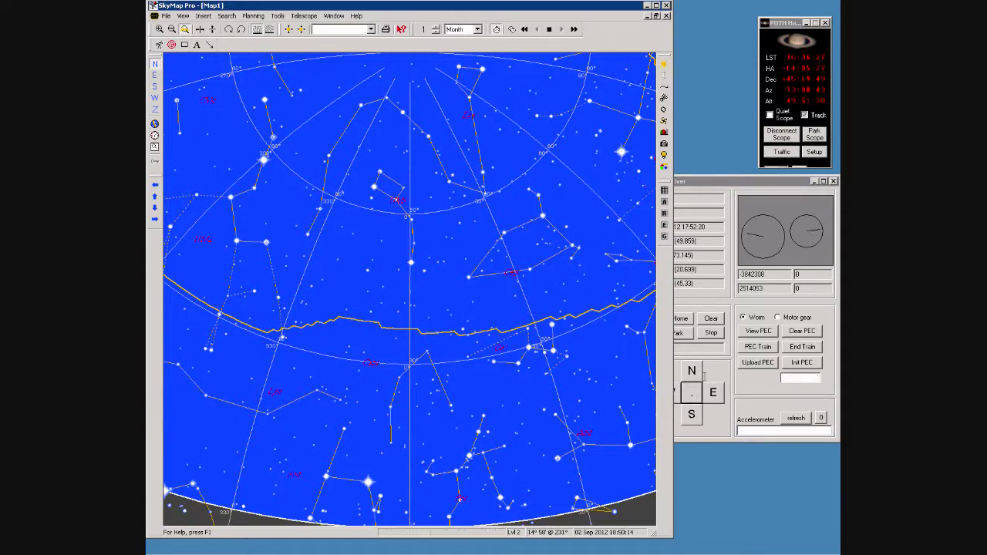
left_click(721, 378)
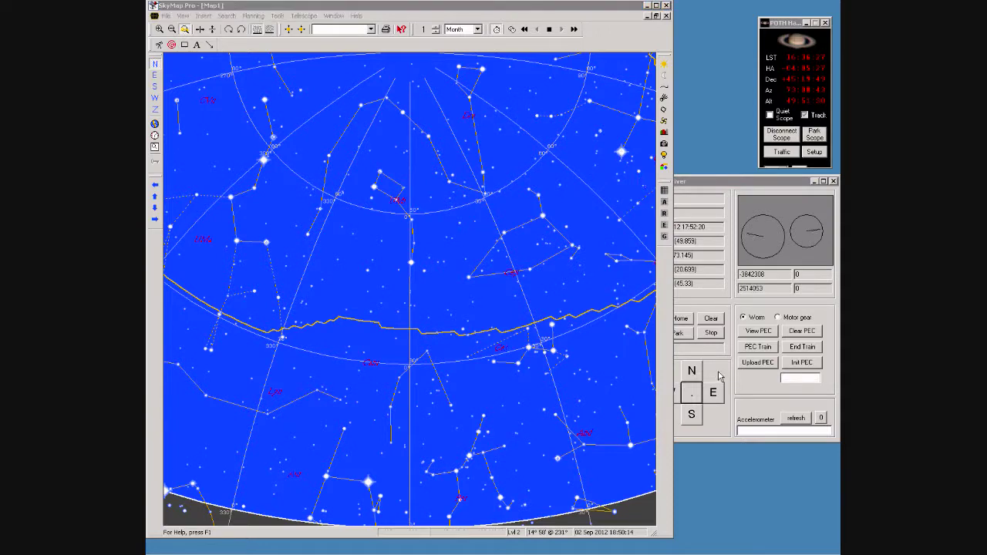
left_click(676, 395)
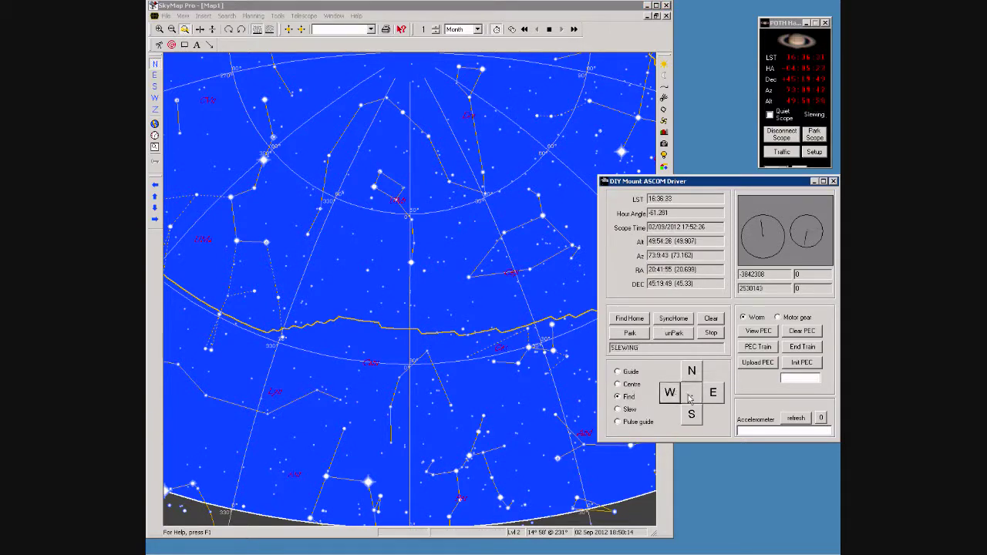
left_click(688, 398)
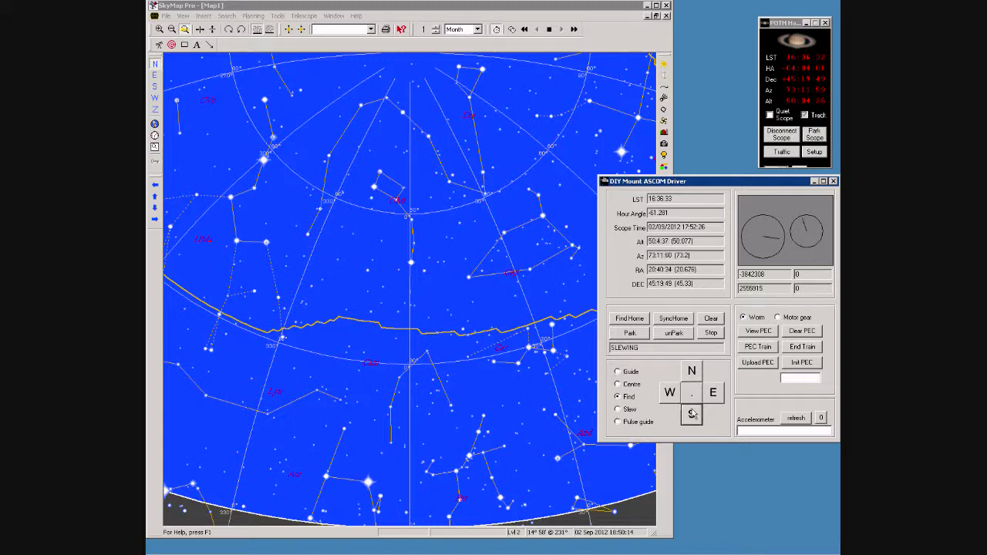
left_click(693, 400)
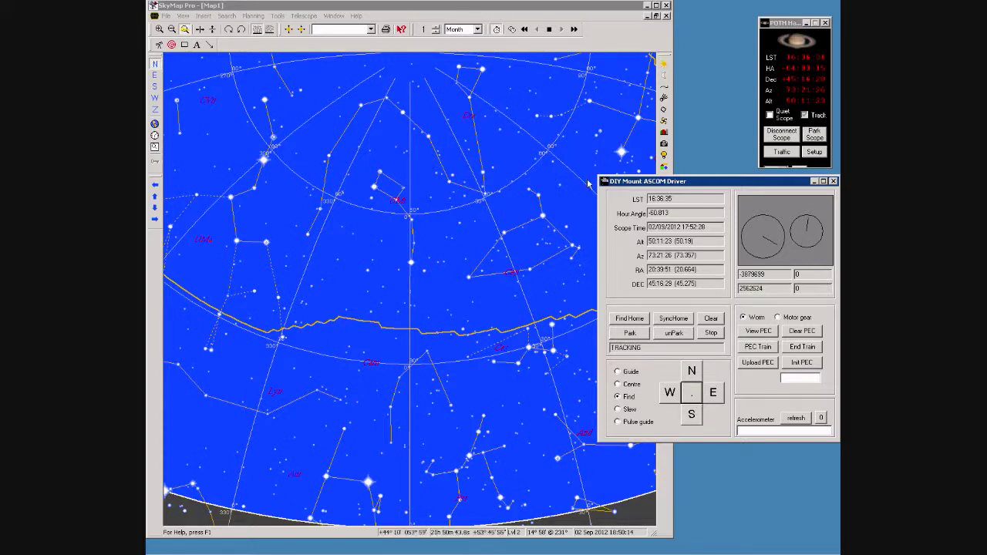
left_click(600, 159)
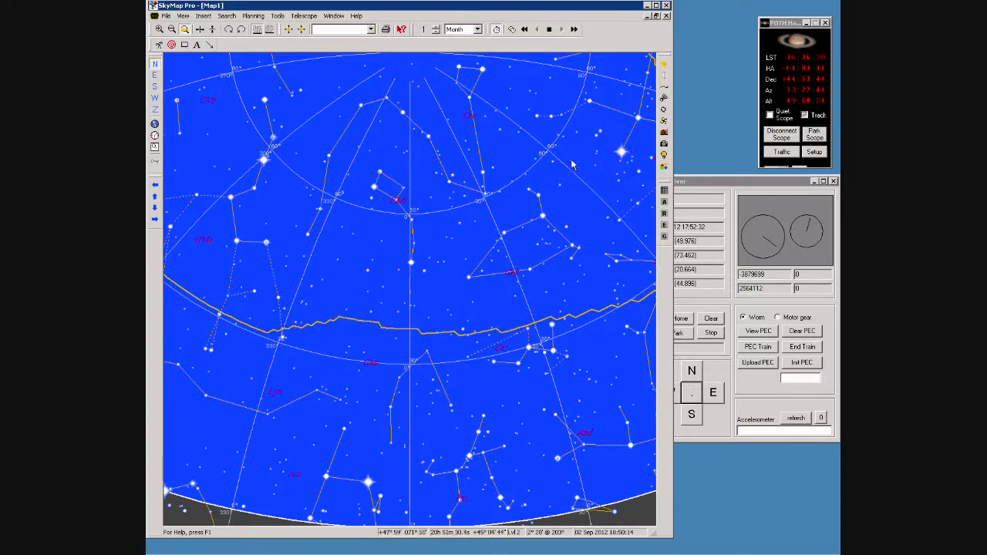
Sync the telescope on alpha Cyg from the Telescope menu, confirming the star is centred.
left_click(306, 20)
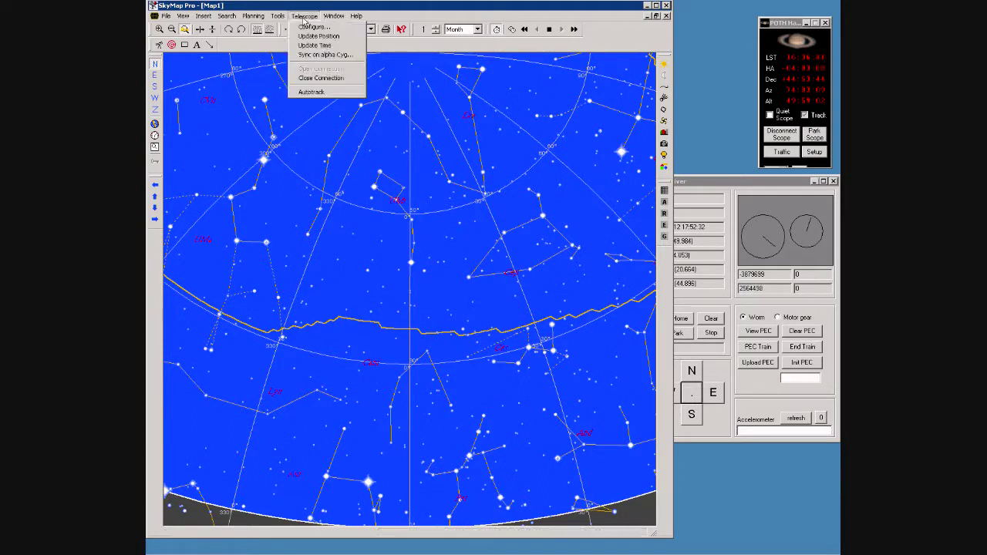
left_click(327, 56)
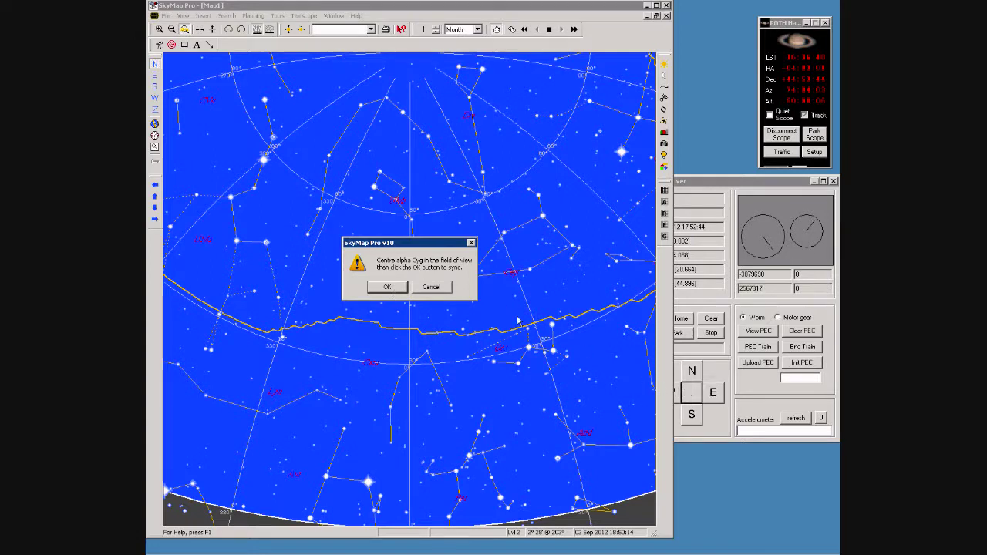
left_click(389, 287)
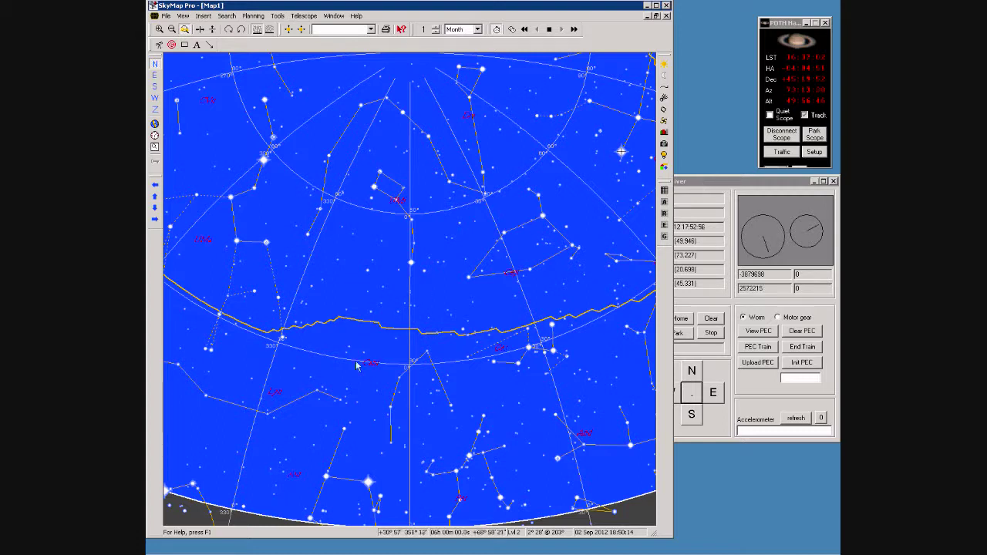
left_click(164, 548)
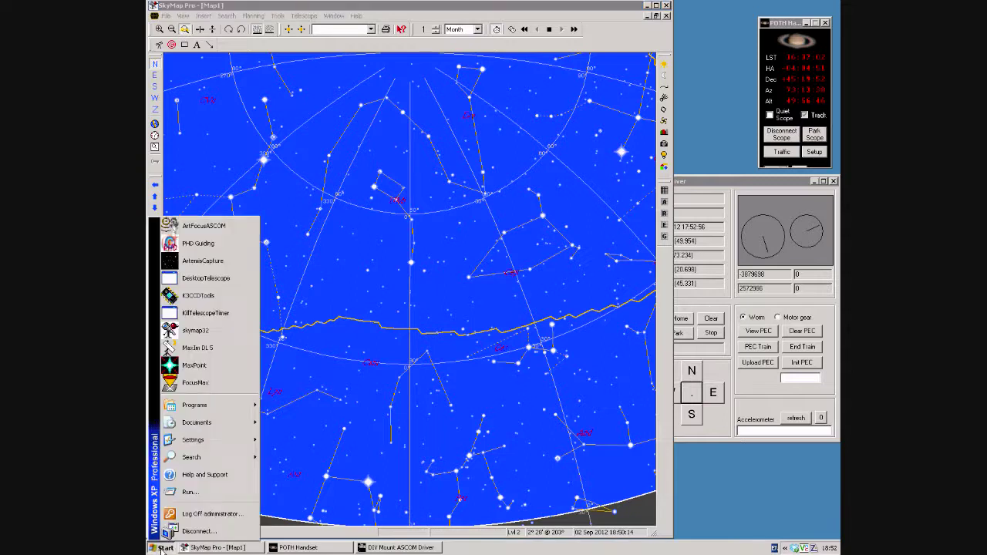
Connect MaxIm DL's Observatory to the POTH Hub telescope and view its Telescope tab status.
key("Escape")
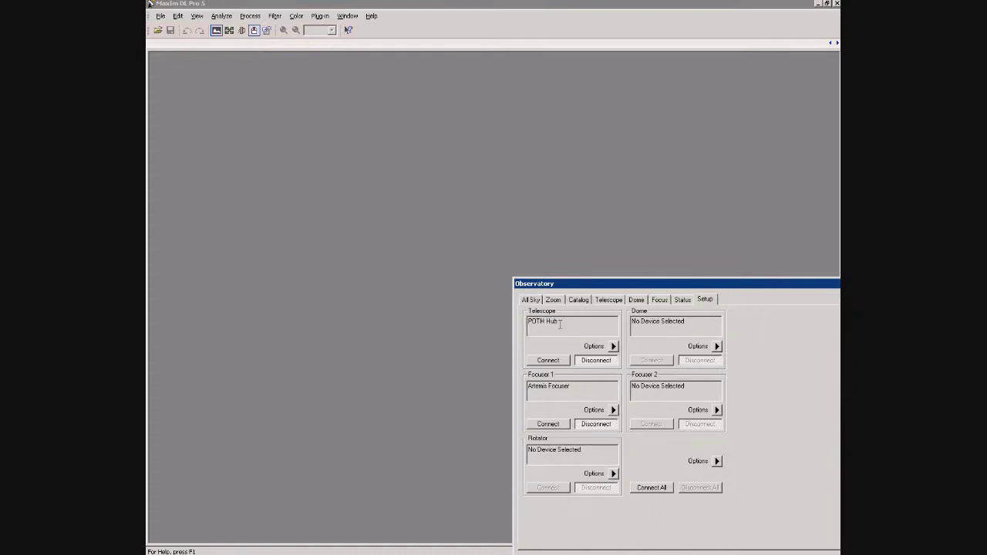
left_click(556, 364)
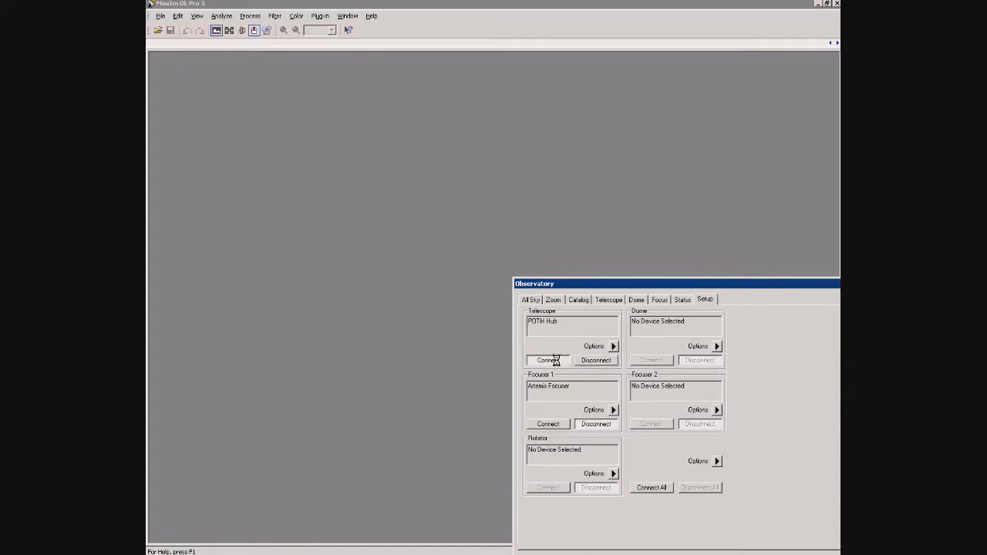
left_click(609, 300)
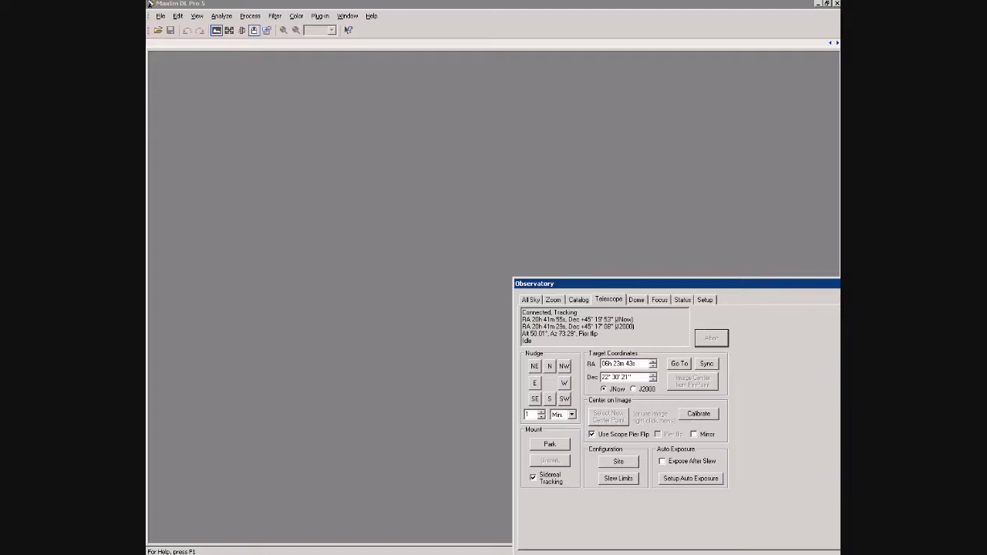
left_click(164, 549)
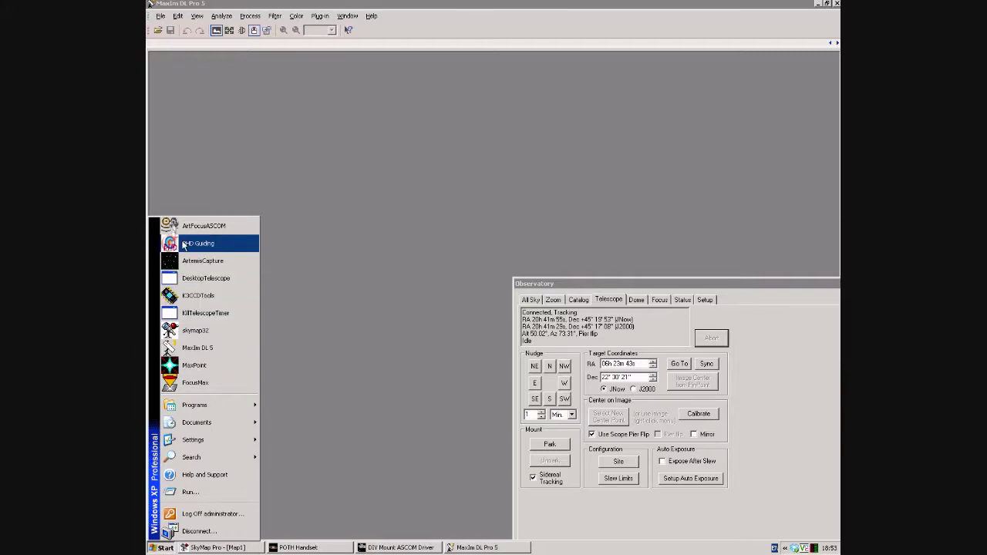
Park the homemade mount from its driver and watch the readouts as it heads toward the pole.
left_click(395, 548)
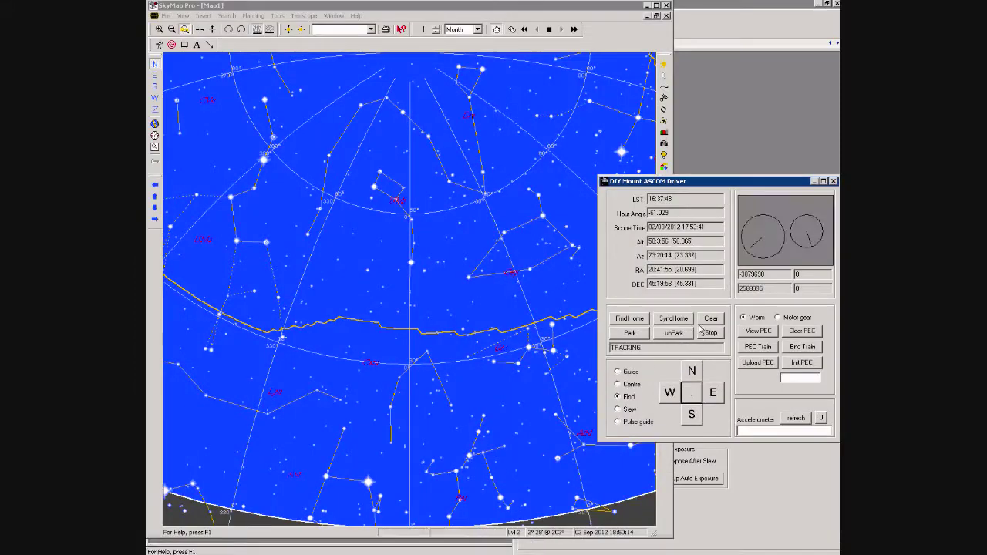
left_click(631, 333)
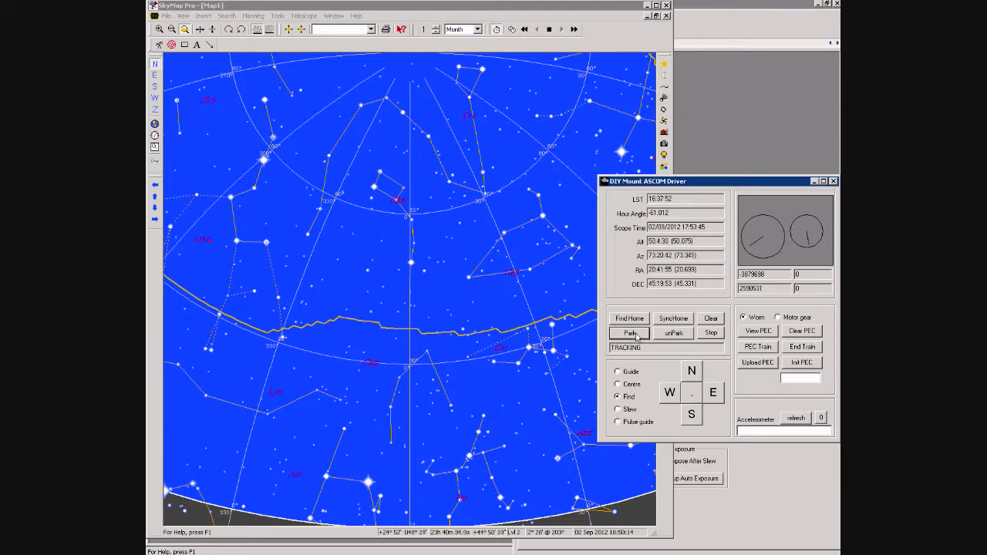
left_click(563, 280)
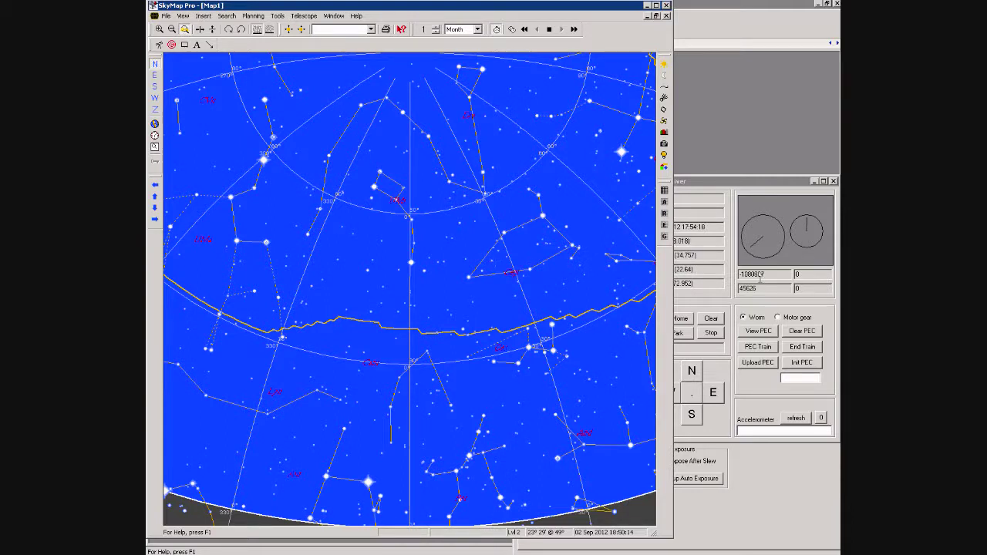
left_click(741, 199)
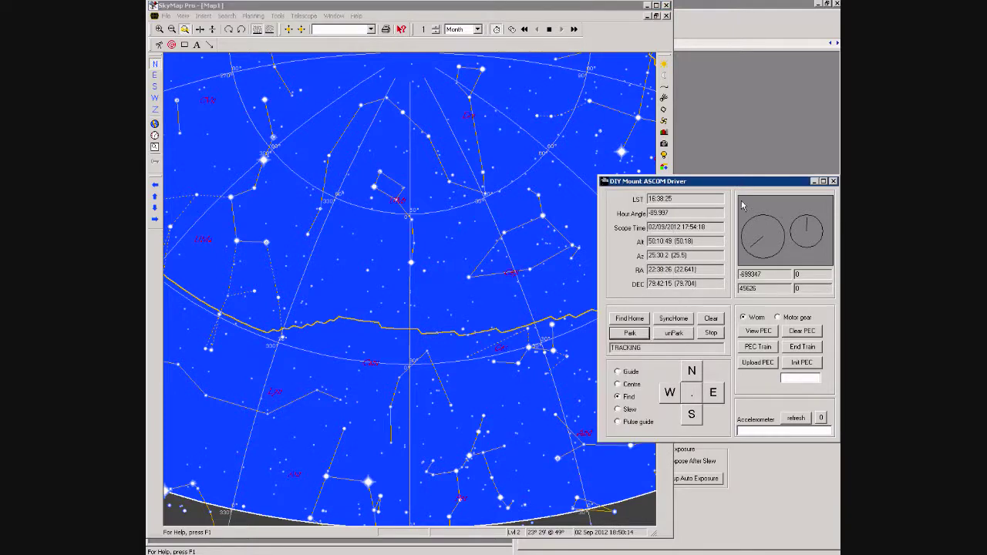